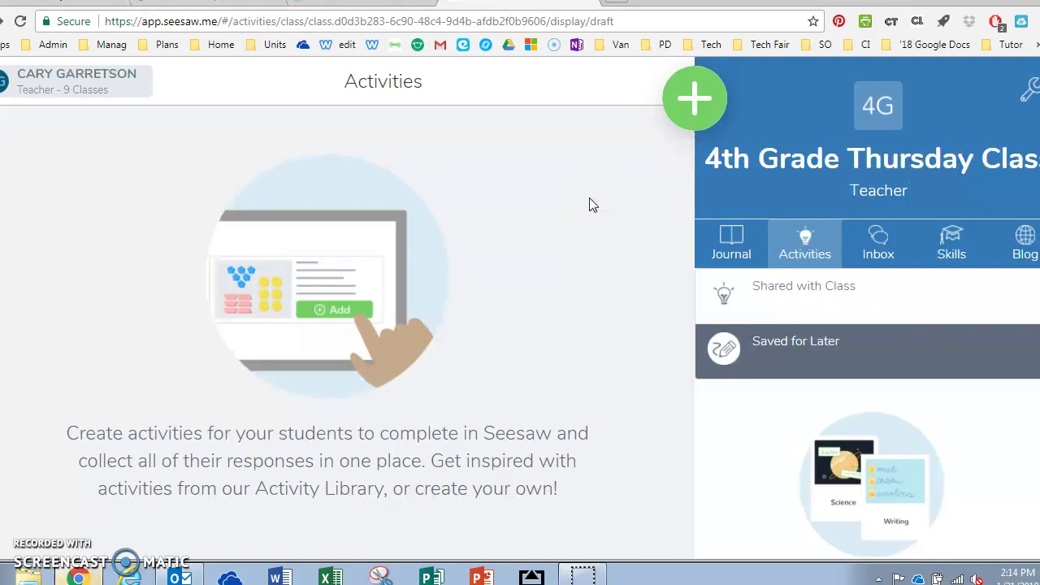
# Start creating a new activity of your own to share with the 4th Grade Thursday class.
pyautogui.click(804, 246)
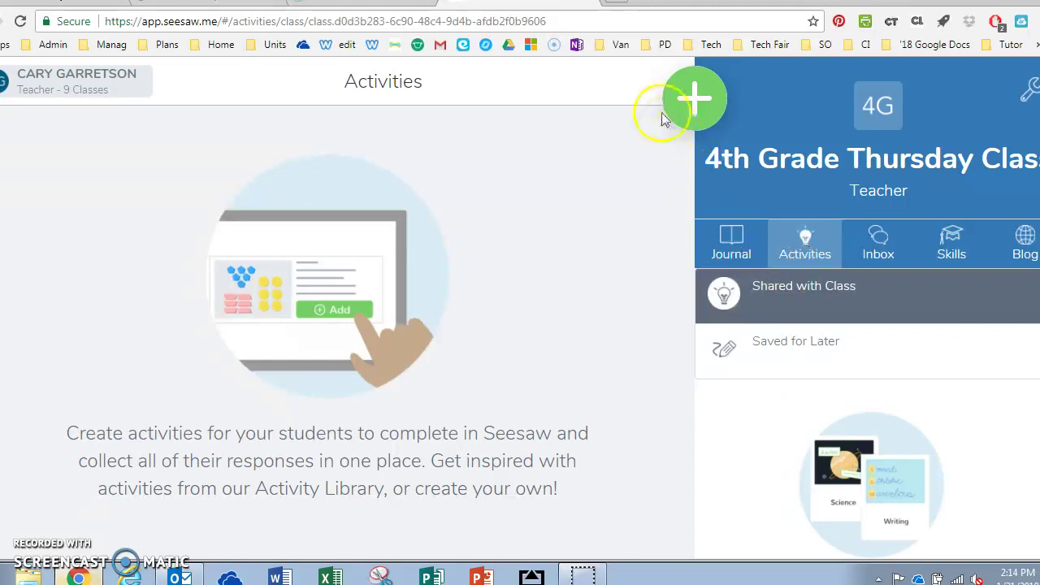
pyautogui.click(696, 101)
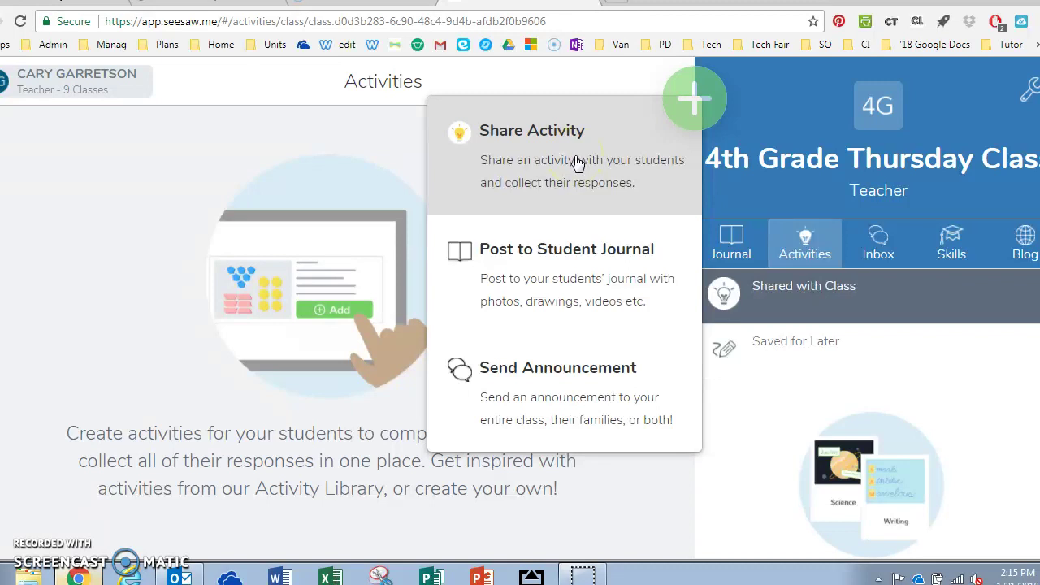
pyautogui.click(576, 163)
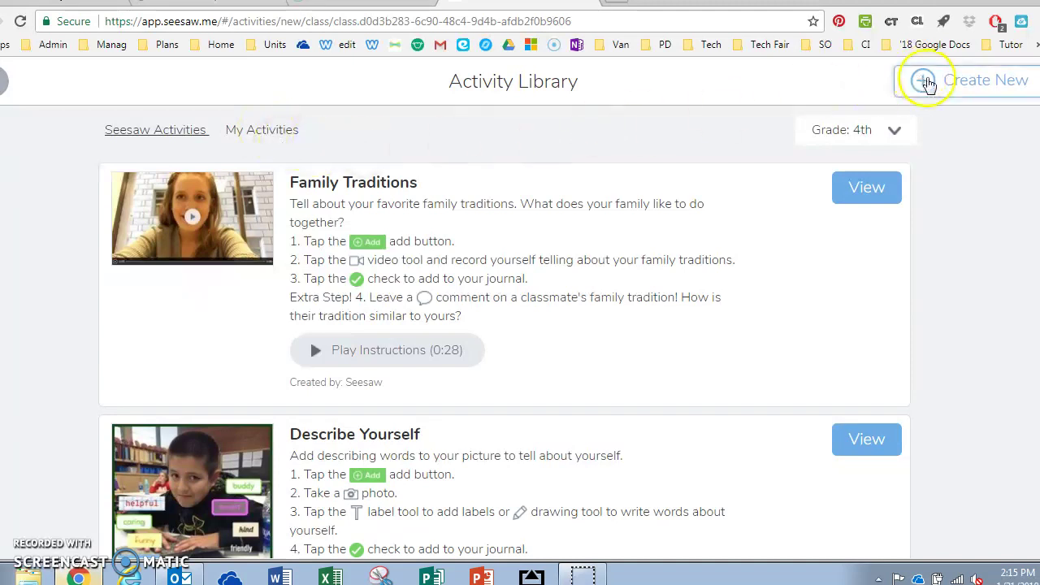
pyautogui.click(928, 83)
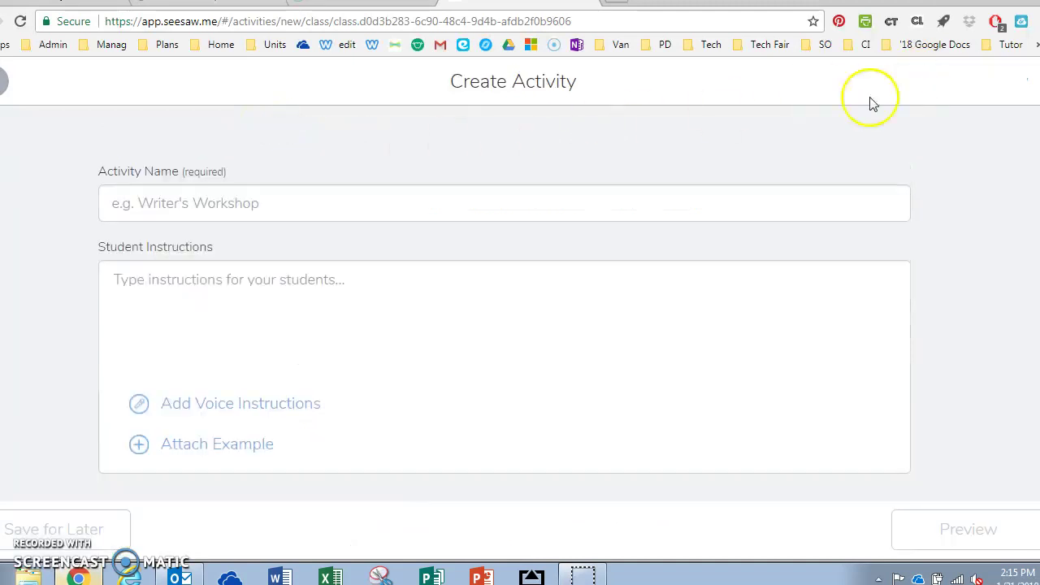
# Name the new activity "Afternoon Reflection".
pyautogui.click(255, 203)
pyautogui.write('P')
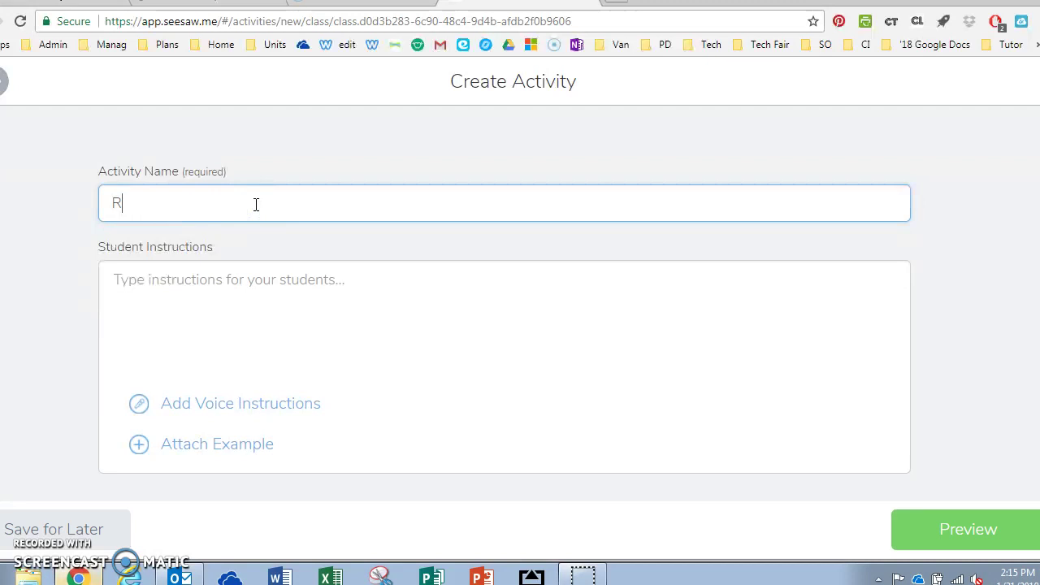
pyautogui.press('BackSpace')
pyautogui.write('Afternoon')
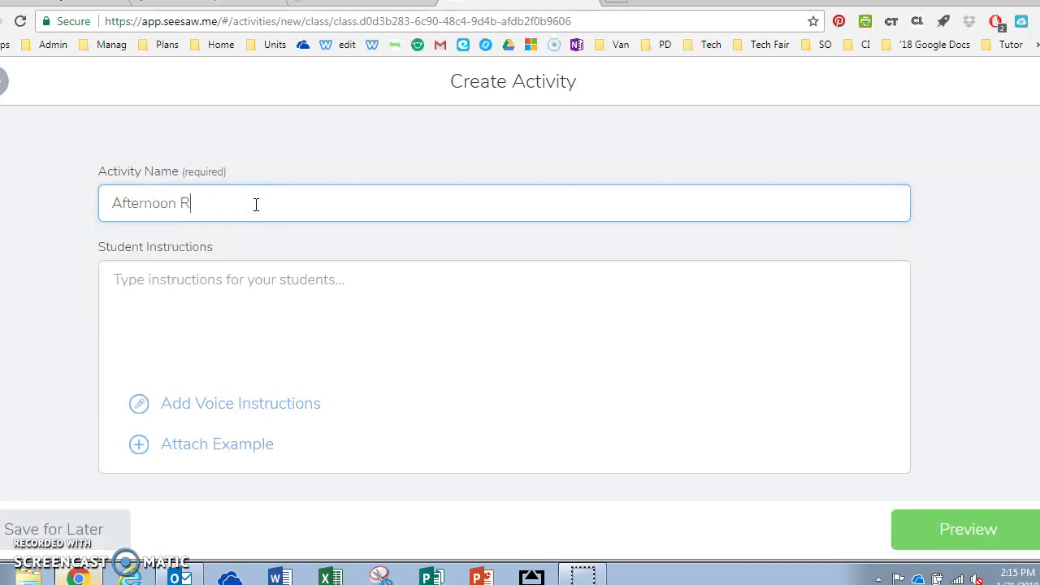
pyautogui.write(' Reflection')
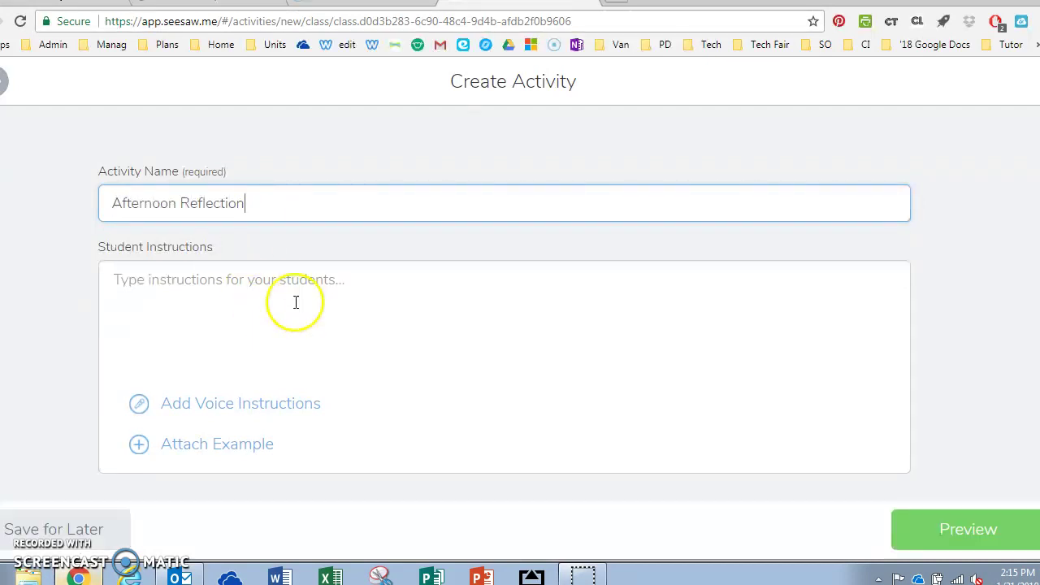
# Add a note as the template for students to edit and paste the copied discussion questions into it.
pyautogui.scroll(-3, 296, 283)
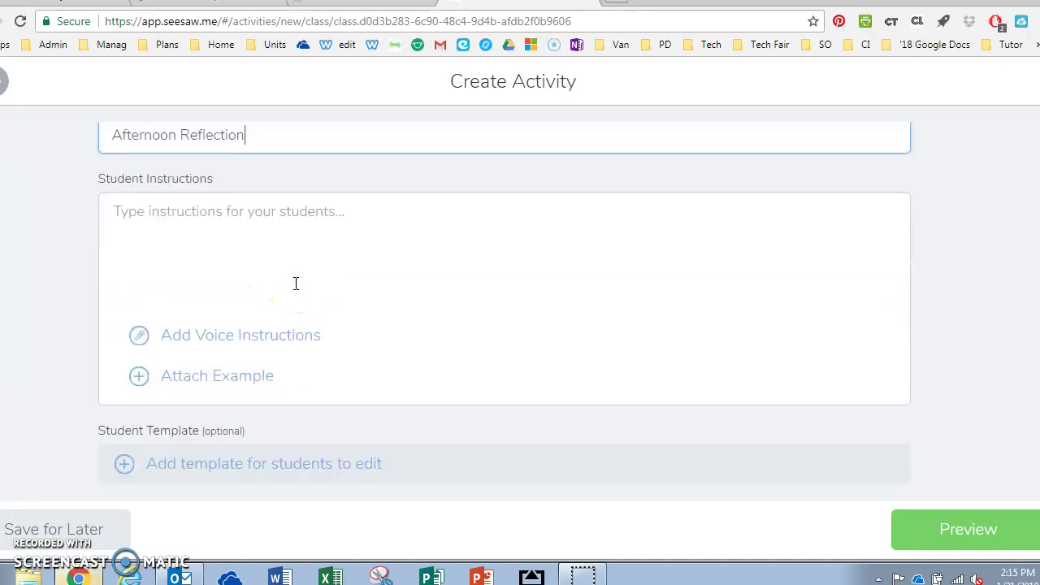
pyautogui.click(273, 337)
pyautogui.scroll(3, 277, 337)
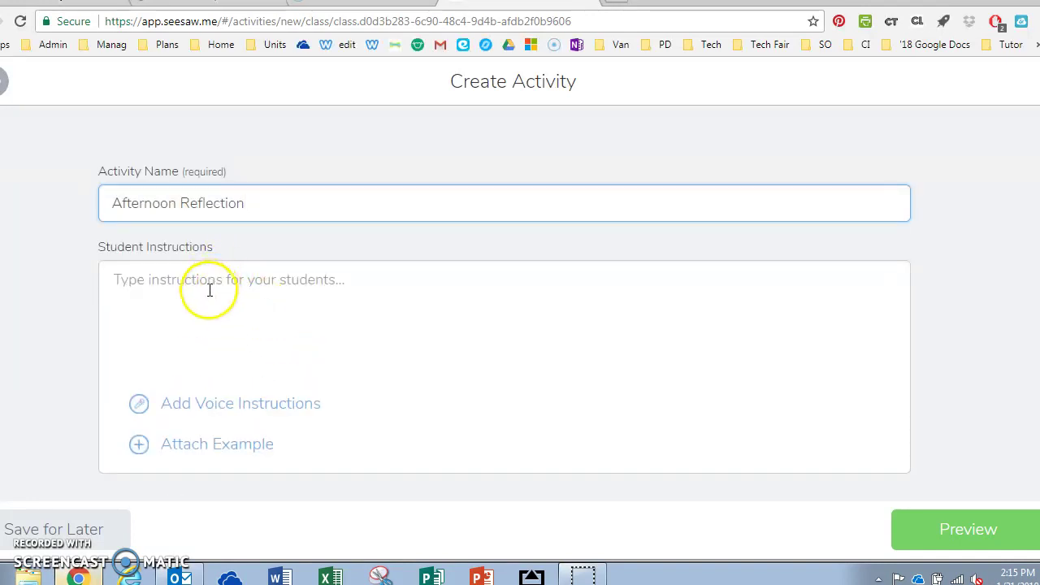
pyautogui.scroll(-1, 209, 328)
pyautogui.scroll(-2, 209, 328)
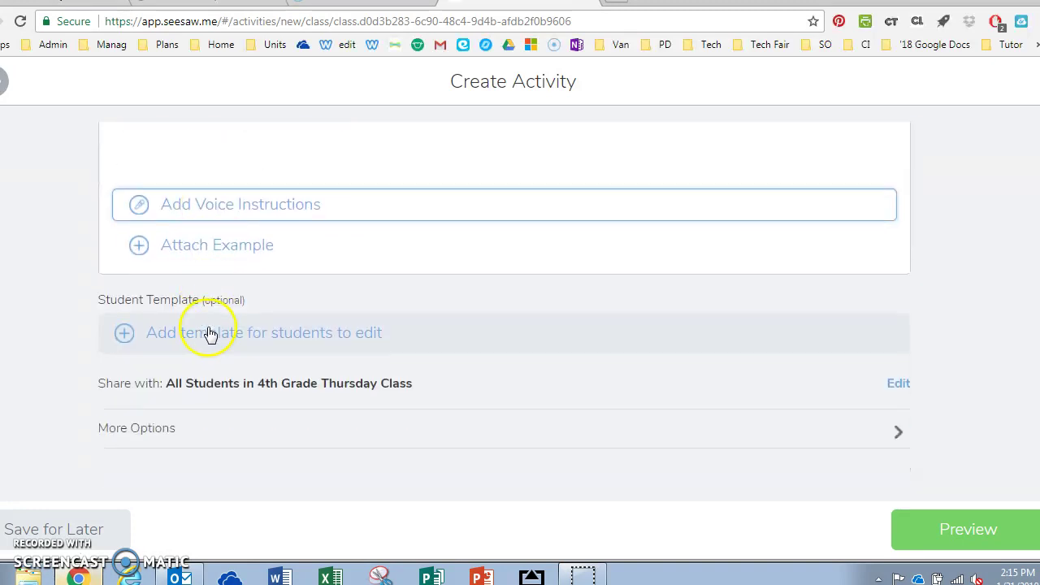
pyautogui.click(209, 333)
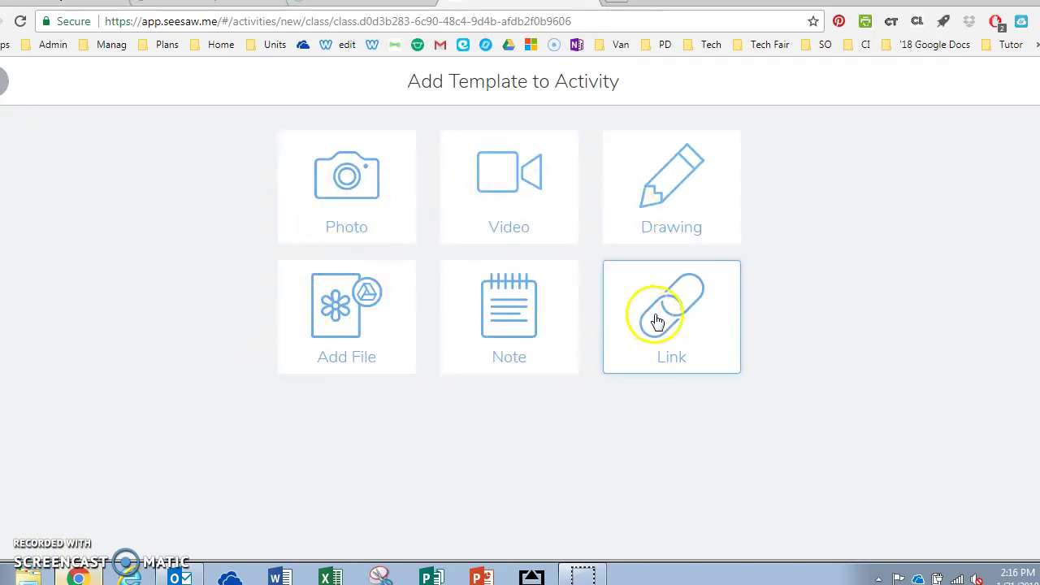
pyautogui.click(341, 343)
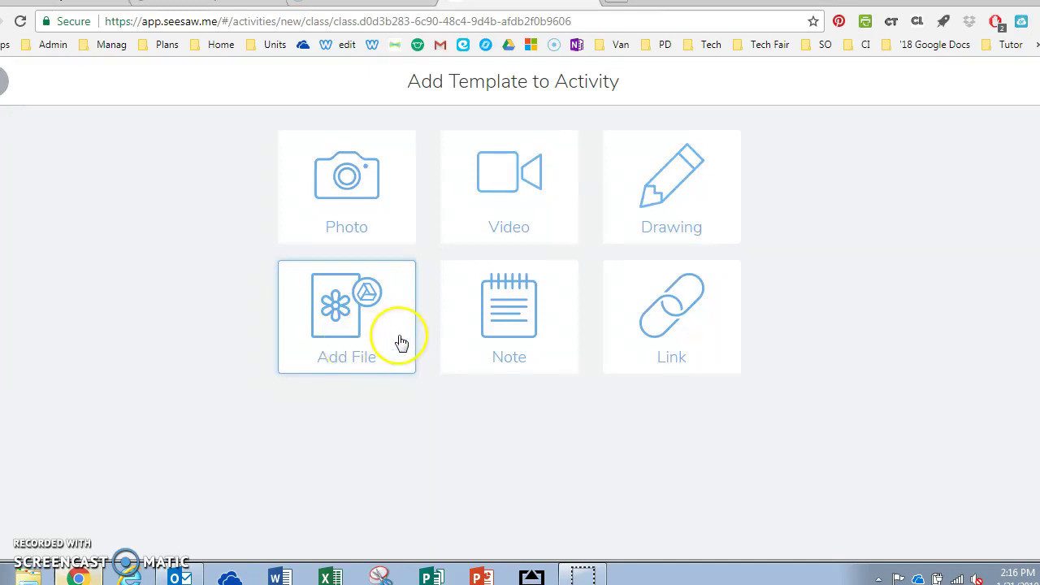
pyautogui.click(490, 326)
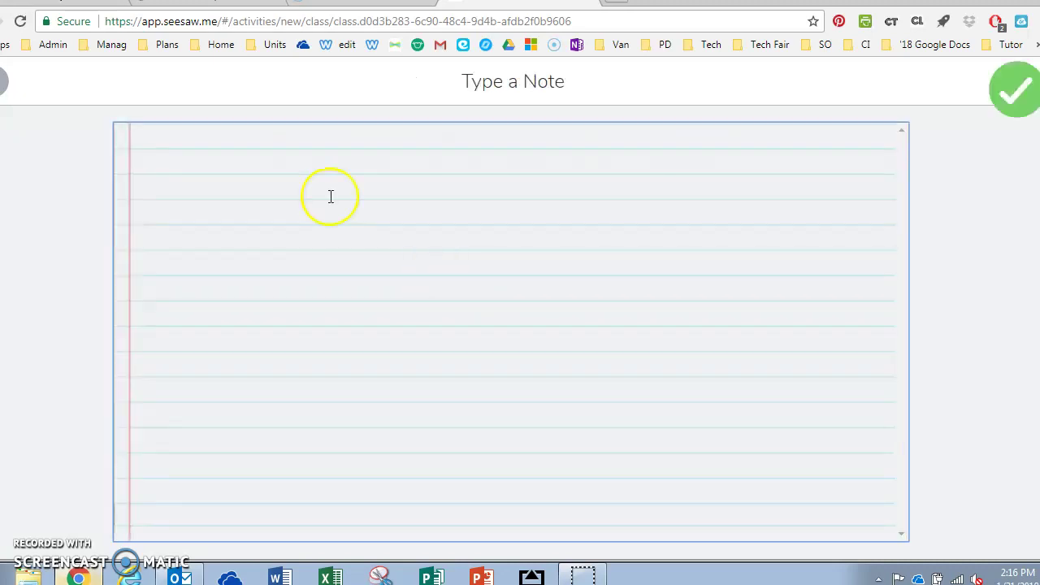
pyautogui.rightClick(162, 140)
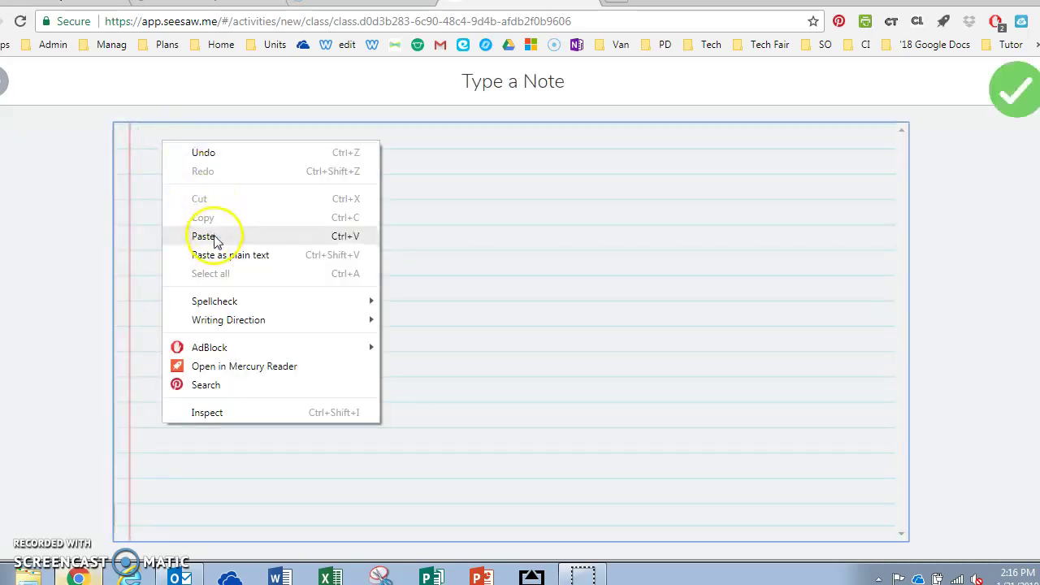
pyautogui.click(215, 241)
pyautogui.scroll(5, 350, 386)
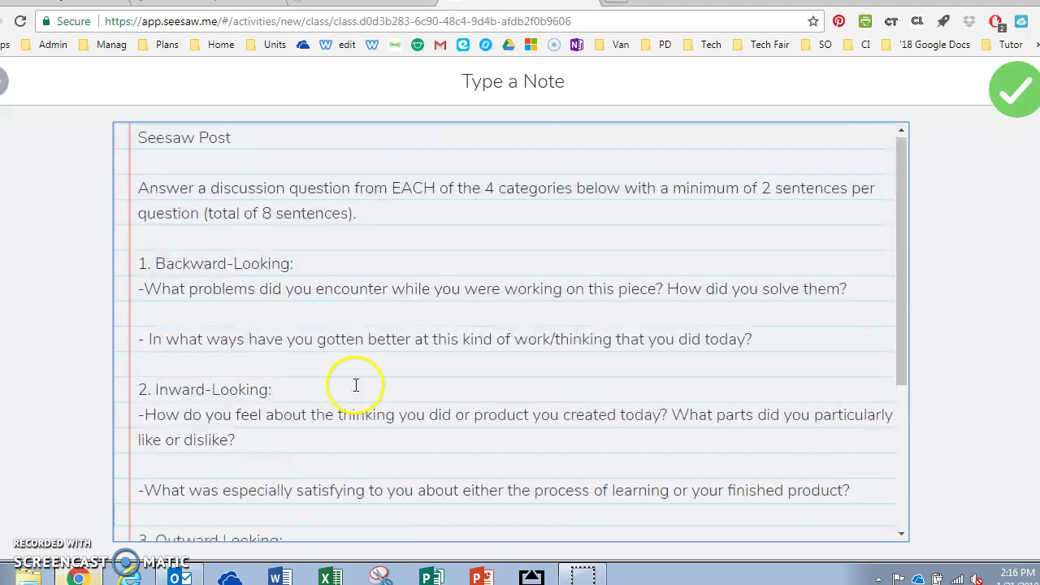
# Delete the "Seesaw Post" heading and the blank lines beneath it, and save the note as the student template.
pyautogui.moveTo(237, 139); pyautogui.dragTo(125, 140)
pyautogui.press('Delete')
pyautogui.press('Delete')
pyautogui.press('Delete')
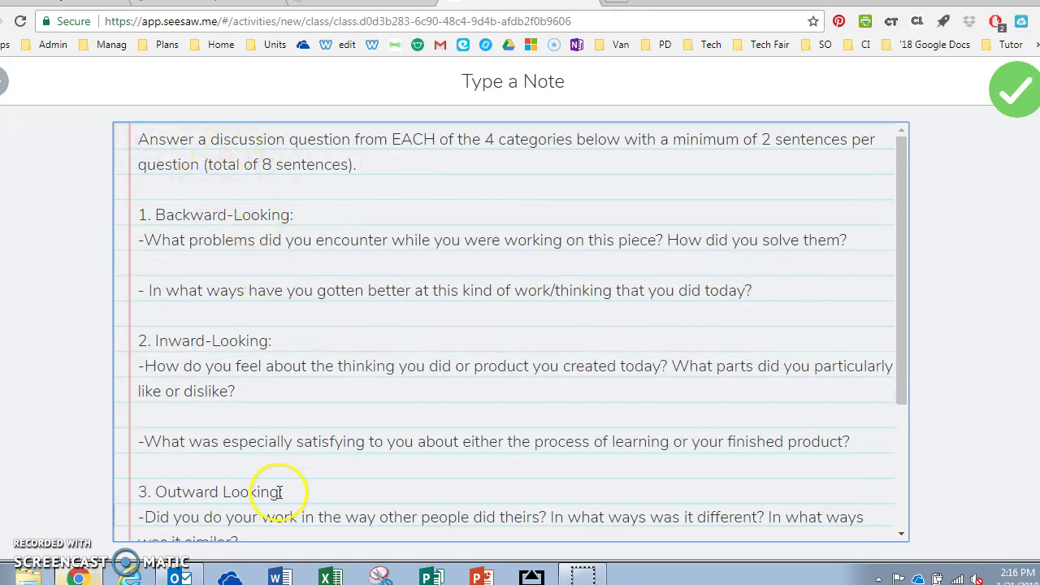
pyautogui.click(1004, 104)
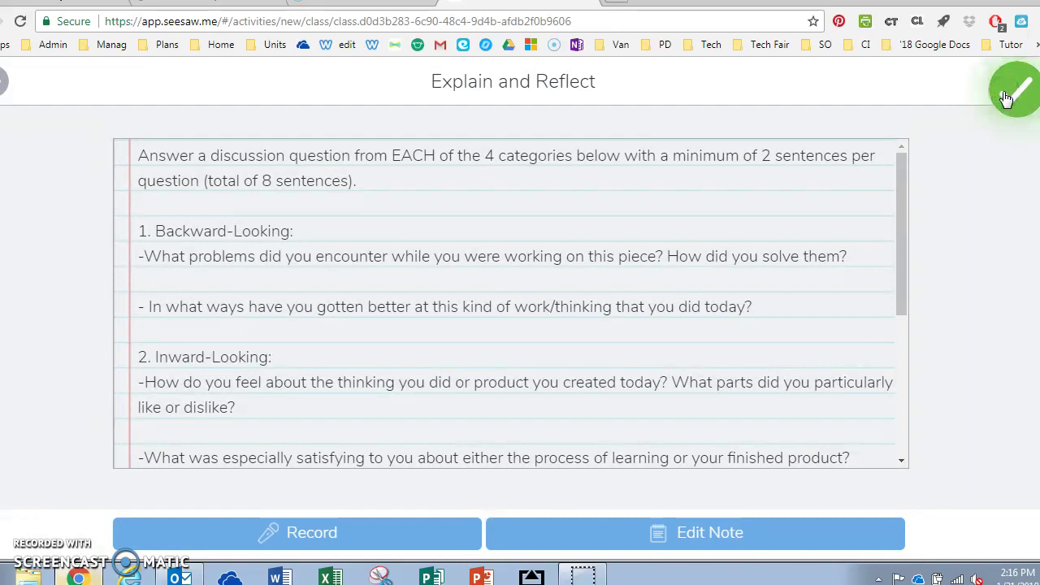
pyautogui.click(1006, 97)
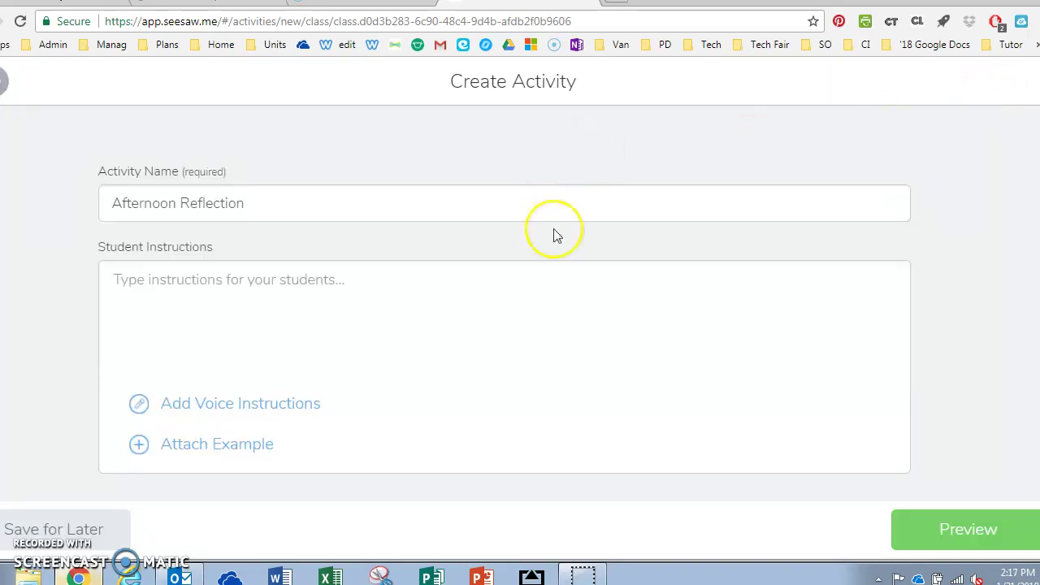
# Set the activity to be shared with students on a specific date, Feb 01.
pyautogui.scroll(-3, 552, 236)
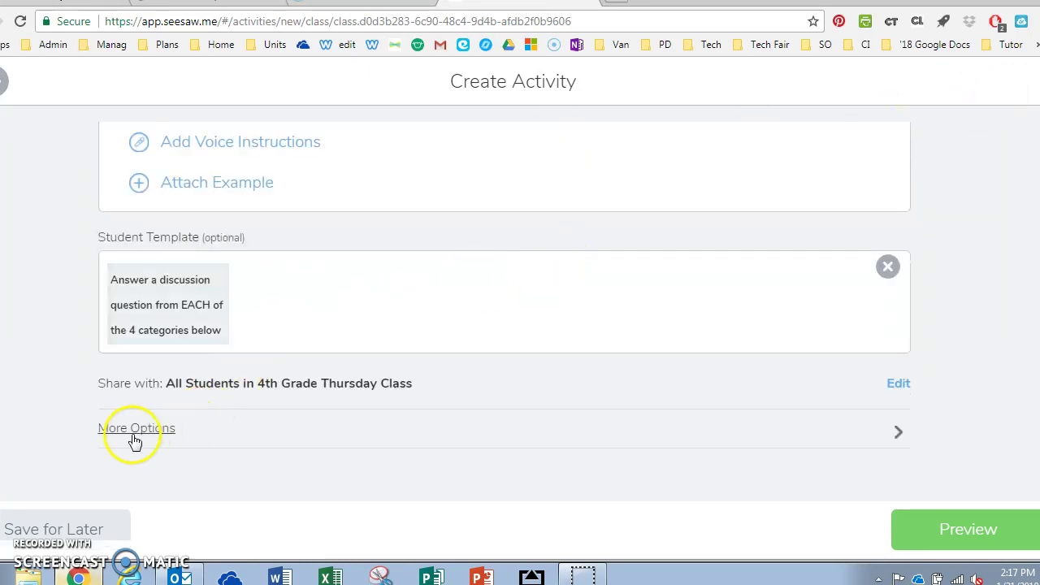
pyautogui.click(135, 430)
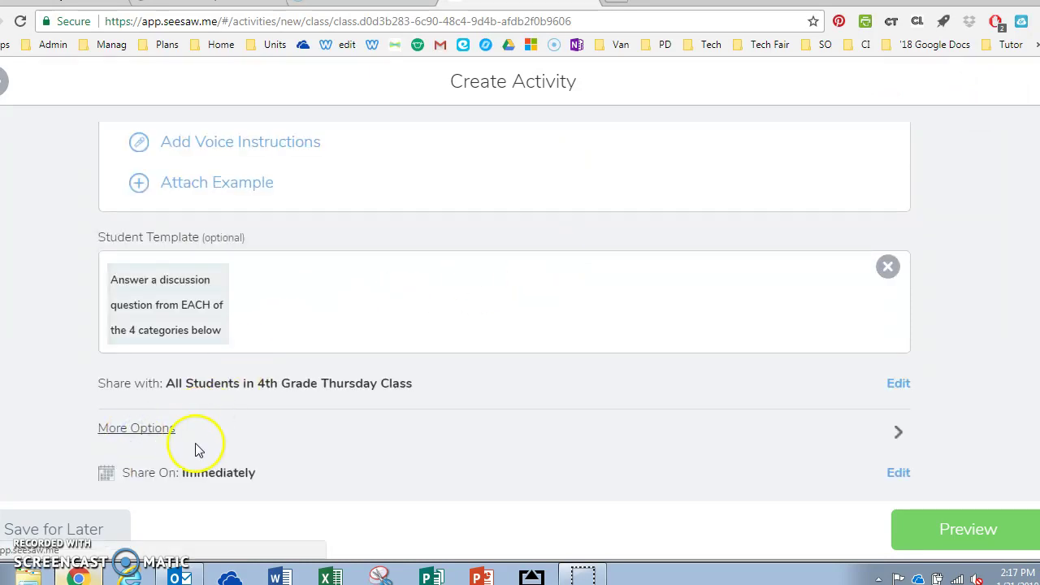
pyautogui.scroll(-2, 163, 431)
pyautogui.click(103, 341)
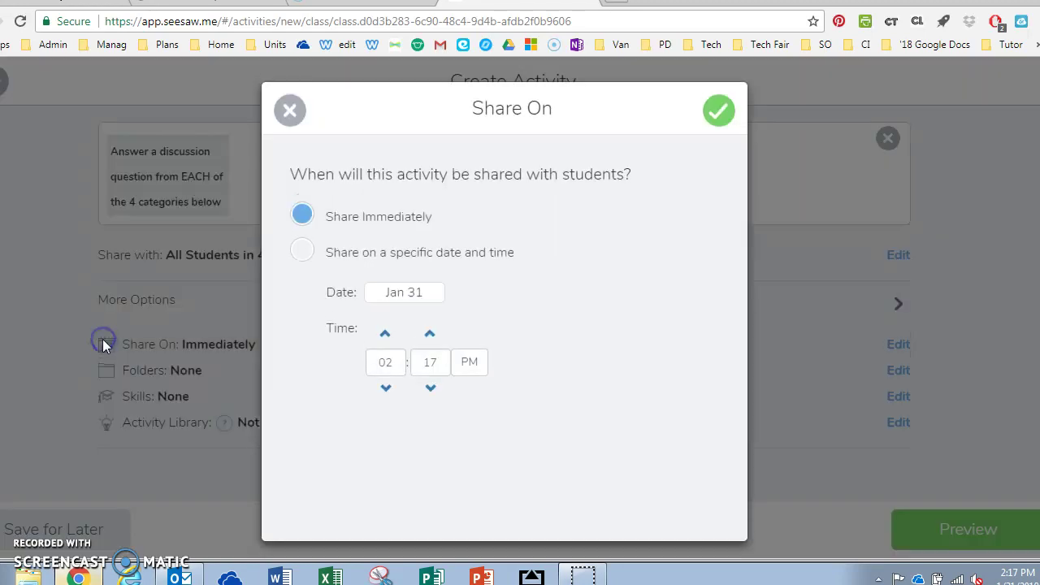
pyautogui.click(301, 255)
pyautogui.click(421, 291)
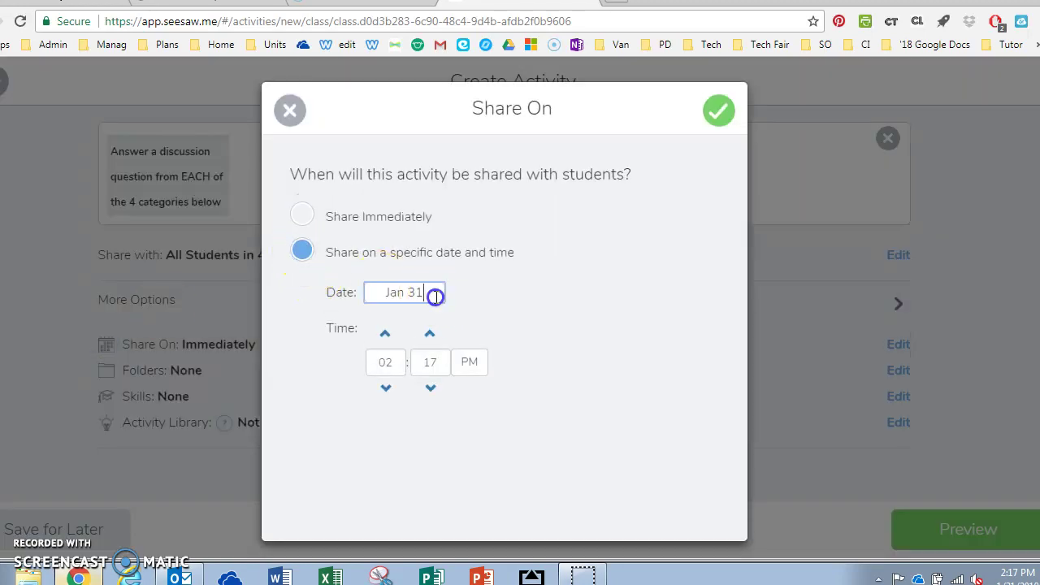
pyautogui.click(469, 458)
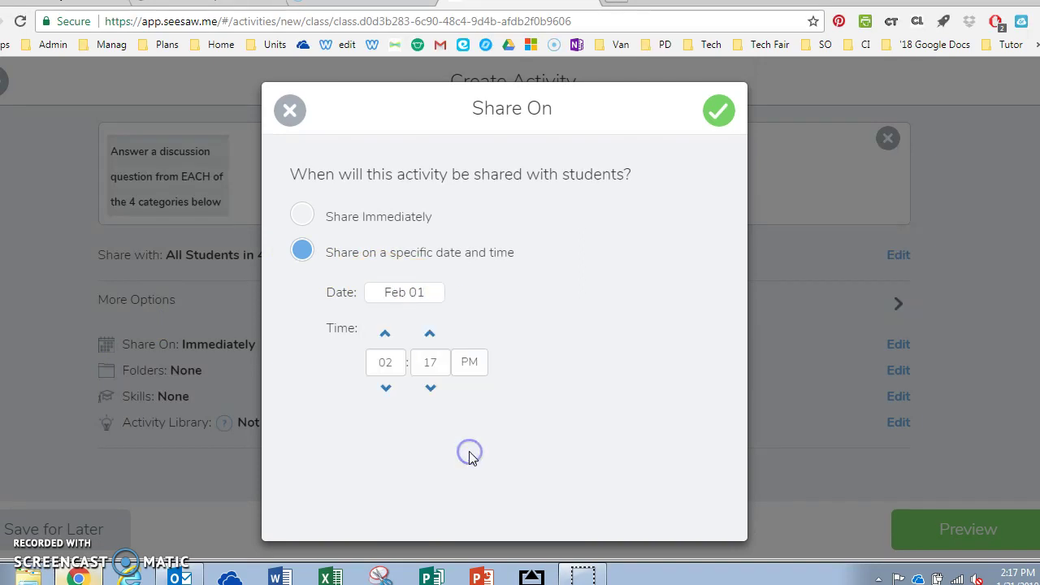
# Set the sharing time to 01:00 PM and confirm the sharing schedule.
pyautogui.doubleClick(384, 363)
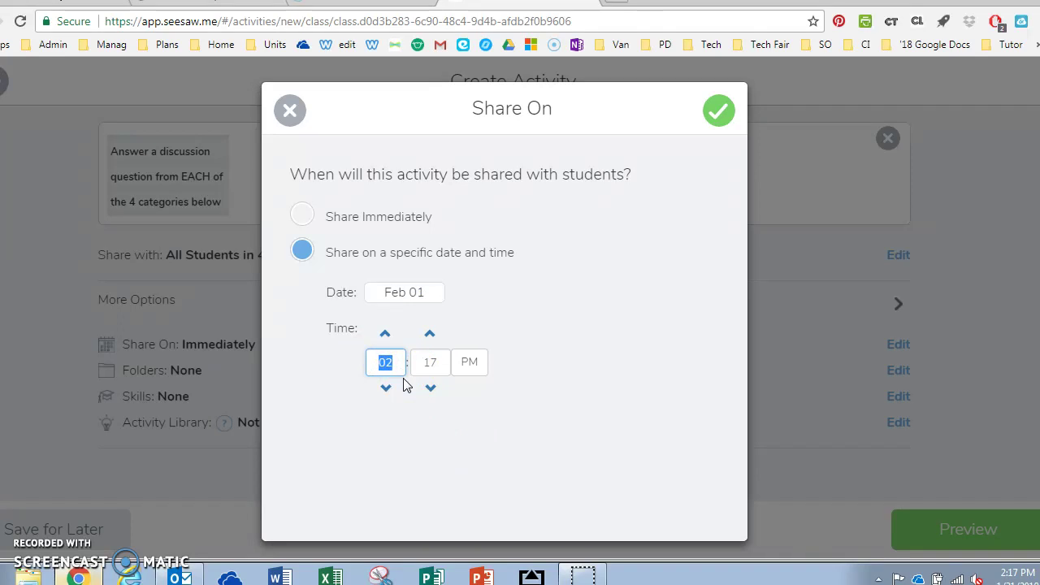
pyautogui.write('01')
pyautogui.doubleClick(437, 362)
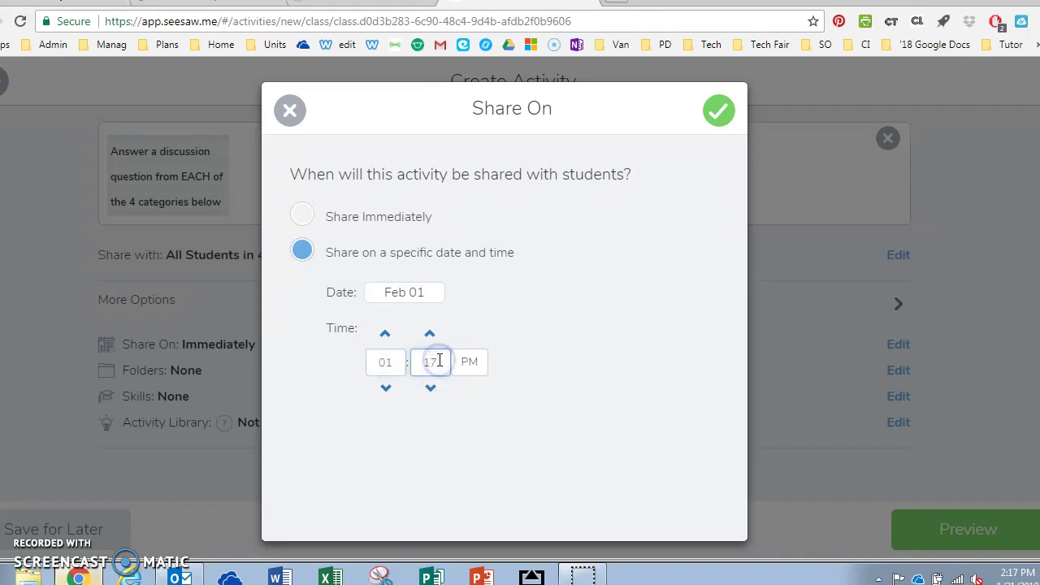
pyautogui.press('BackSpace')
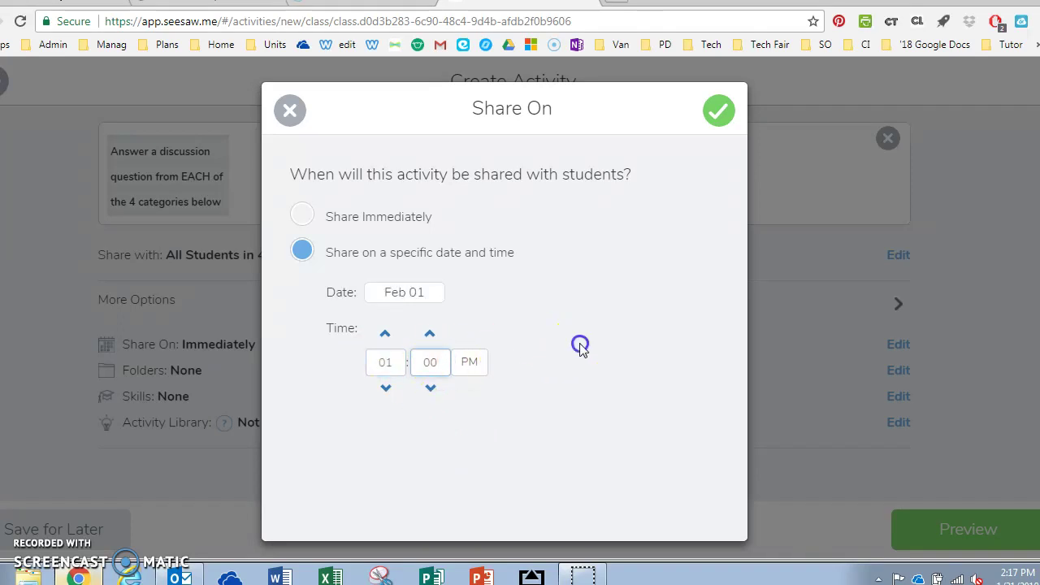
pyautogui.click(717, 118)
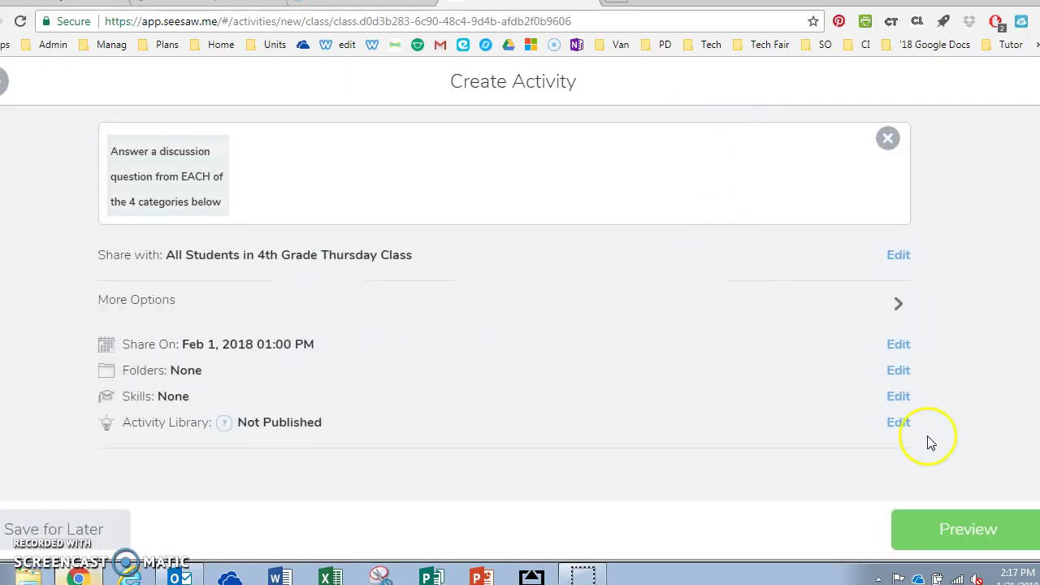
# Preview the Afternoon Reflection activity with its template and schedule it for the class.
pyautogui.click(973, 541)
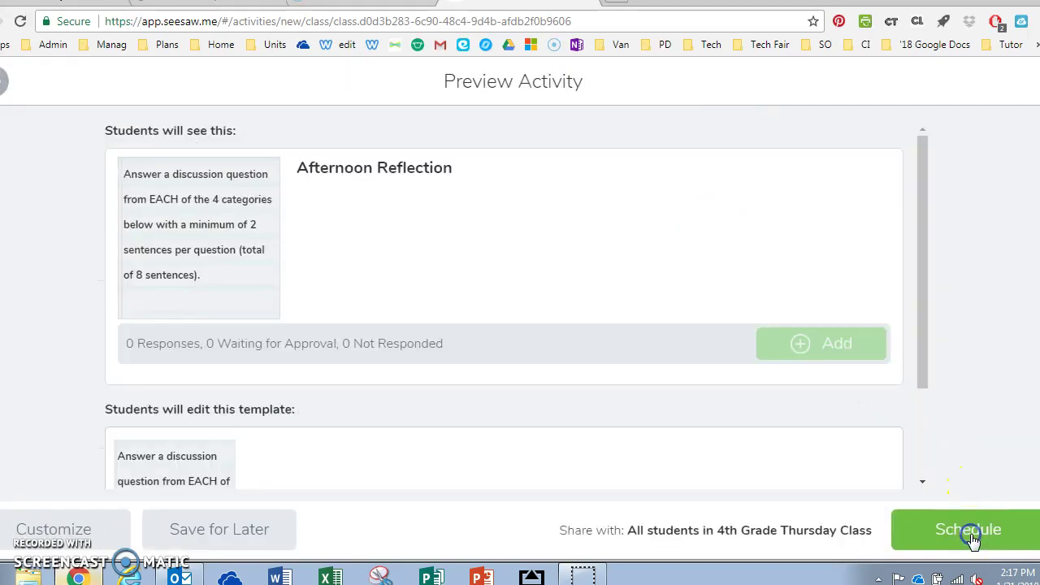
pyautogui.scroll(-3, 659, 315)
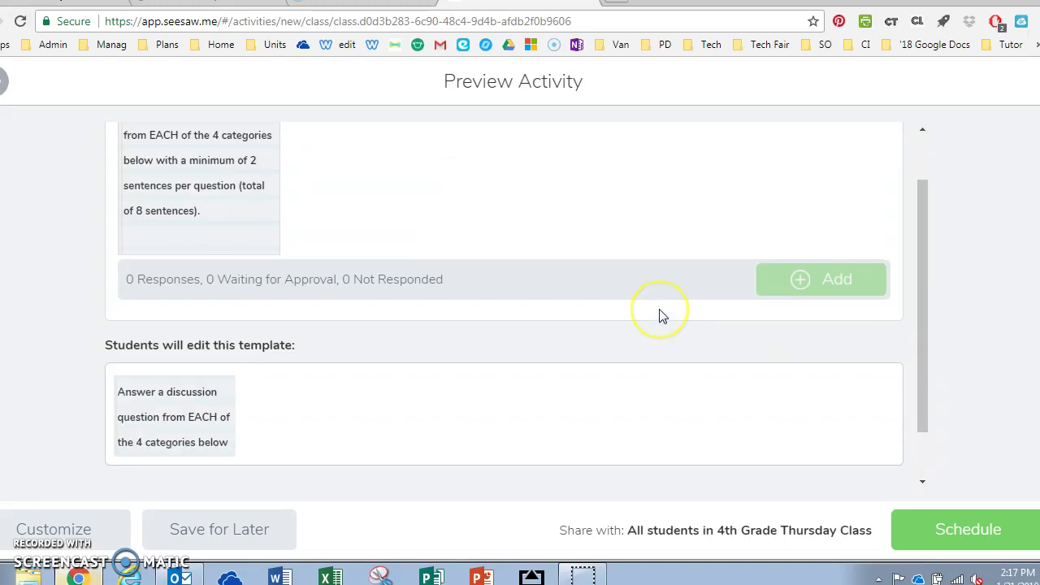
pyautogui.scroll(3, 659, 314)
pyautogui.click(929, 529)
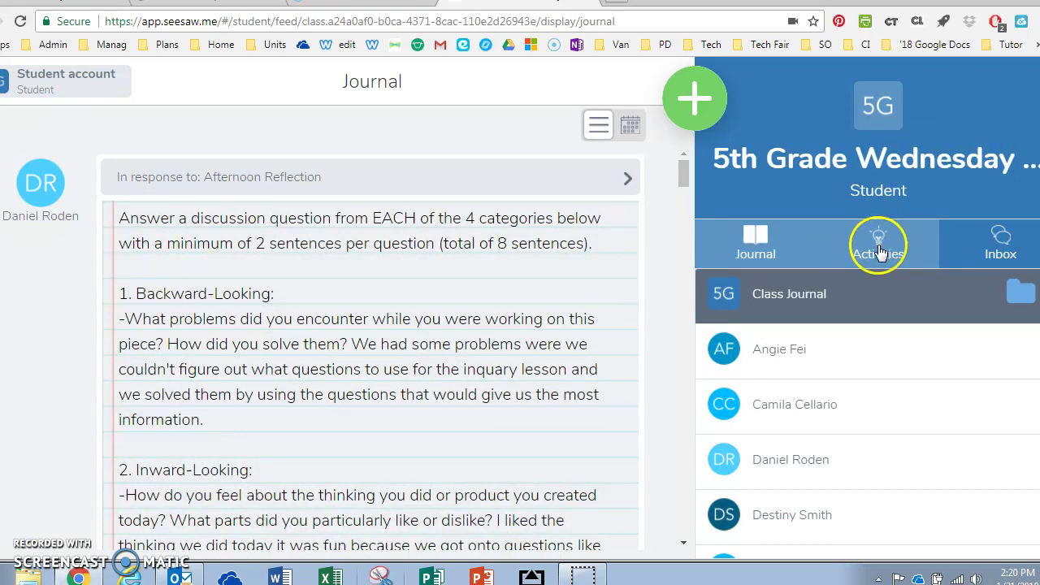
# In the 5th Grade Wednesday student account, start a response to the Afternoon Reflection activity under a student's name.
pyautogui.click(874, 252)
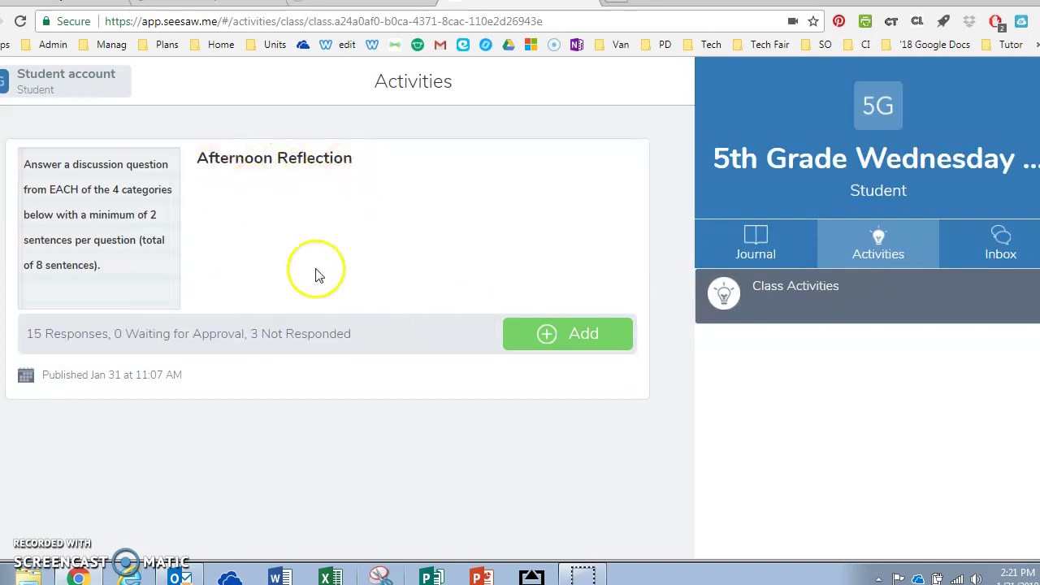
pyautogui.click(567, 336)
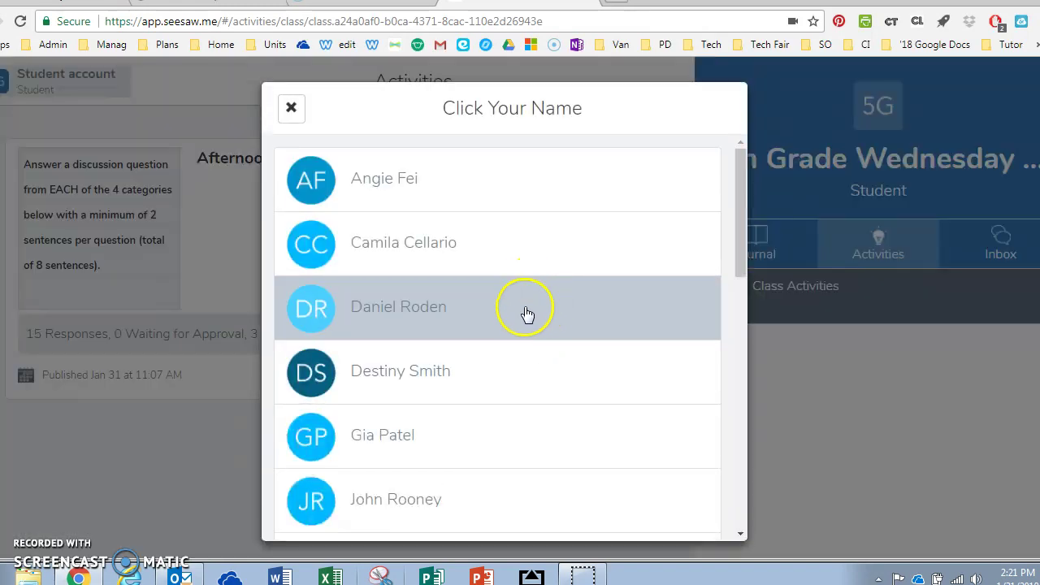
pyautogui.scroll(-3, 513, 420)
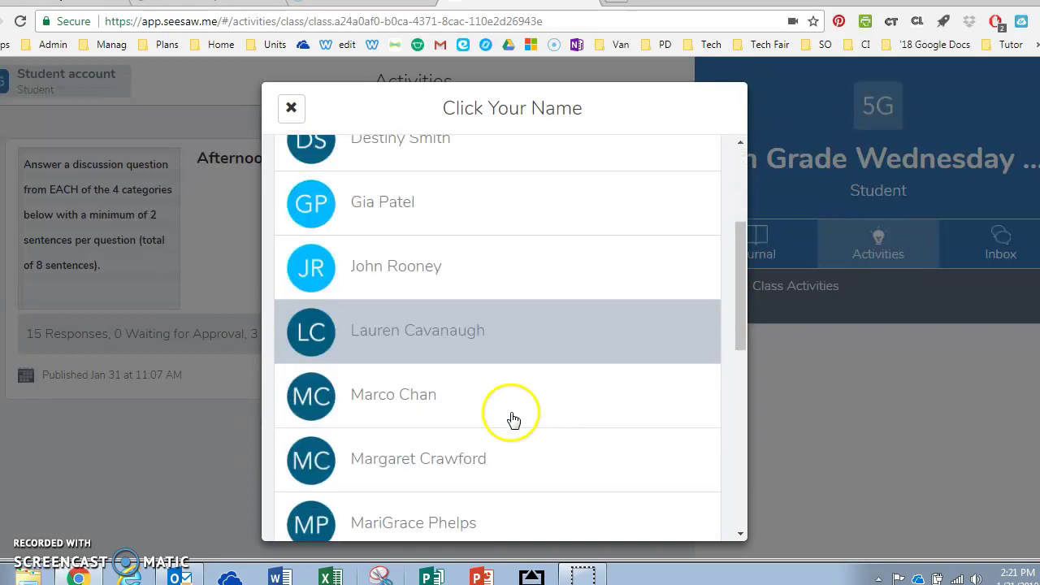
pyautogui.scroll(-1, 513, 421)
pyautogui.scroll(1, 513, 420)
pyautogui.scroll(-1, 513, 420)
pyautogui.click(507, 422)
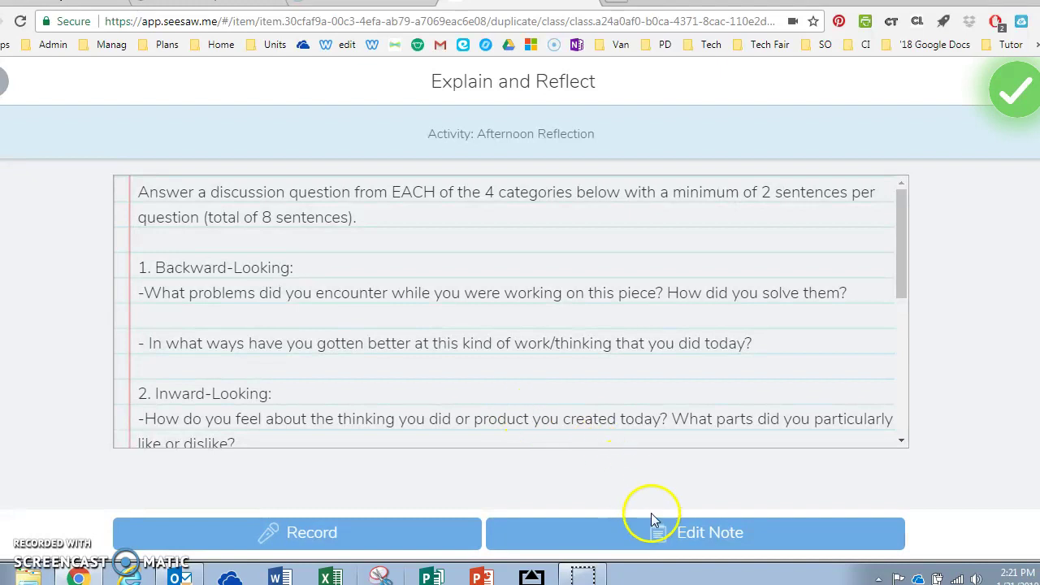
# Enter "this is my answer to the question" below the first Backward-Looking question in the note and submit the response.
pyautogui.click(656, 527)
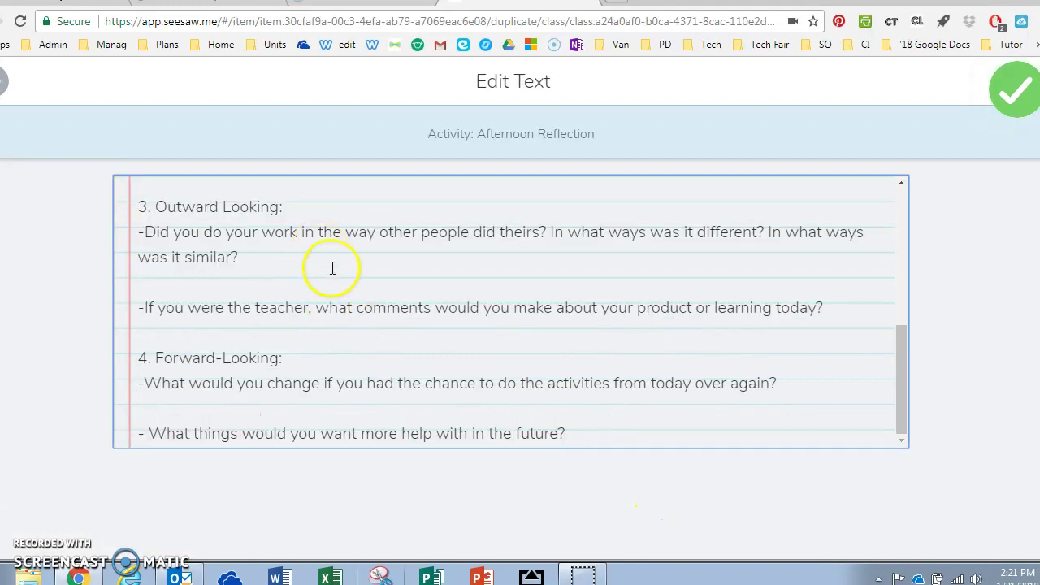
pyautogui.scroll(10, 332, 268)
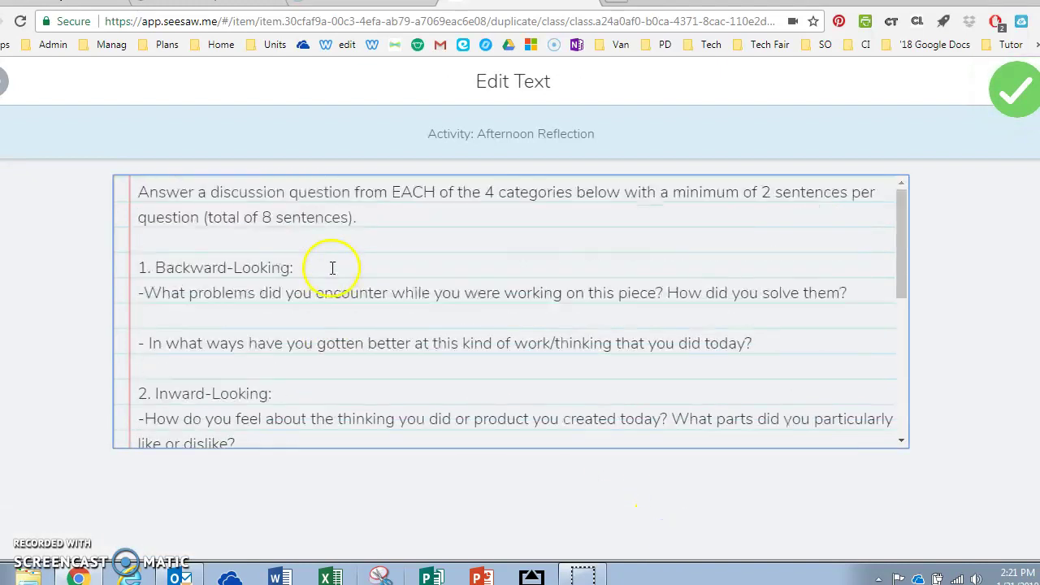
pyautogui.click(251, 315)
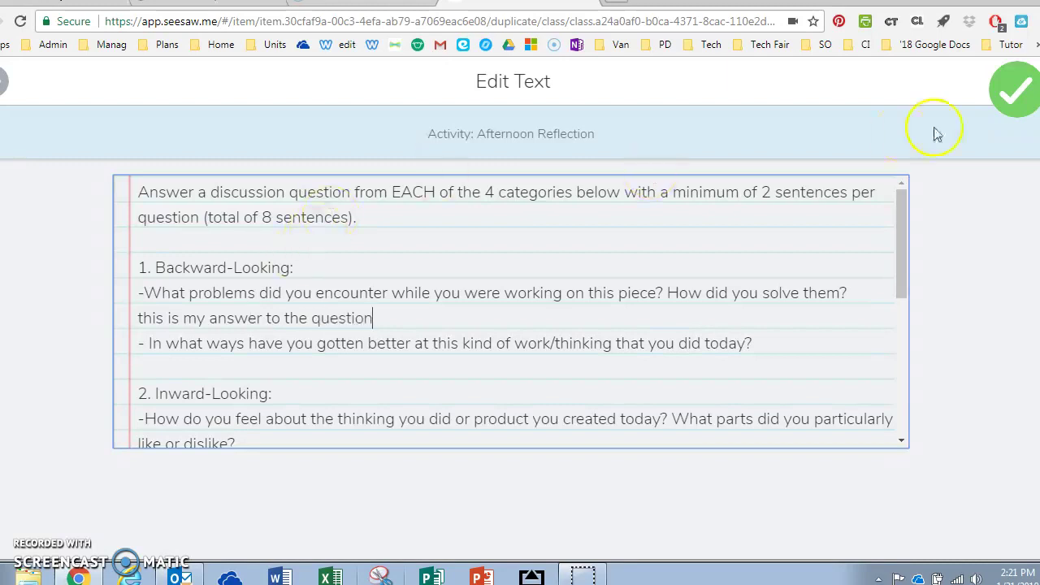
pyautogui.click(1016, 89)
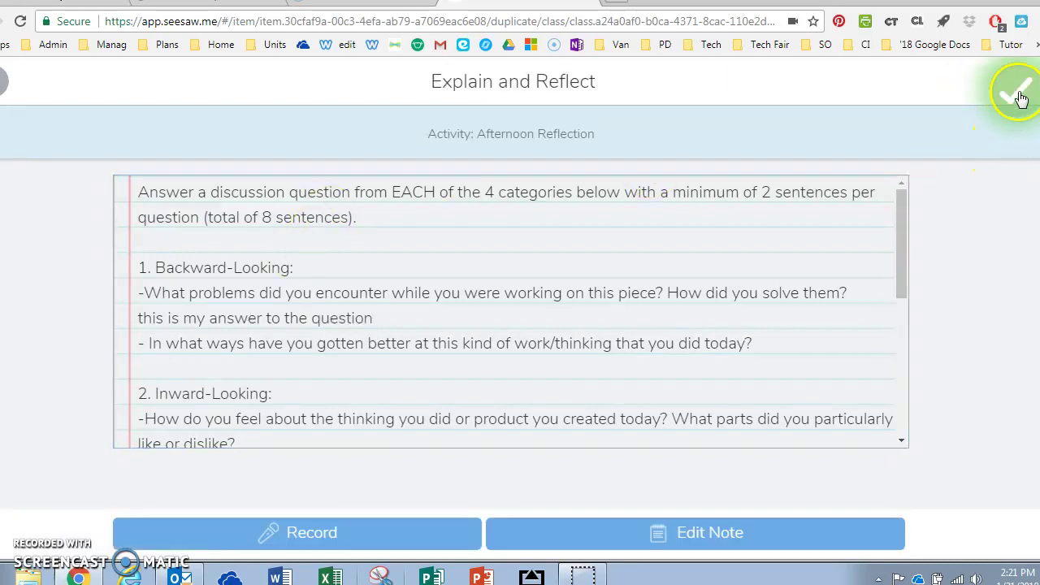
pyautogui.click(1027, 91)
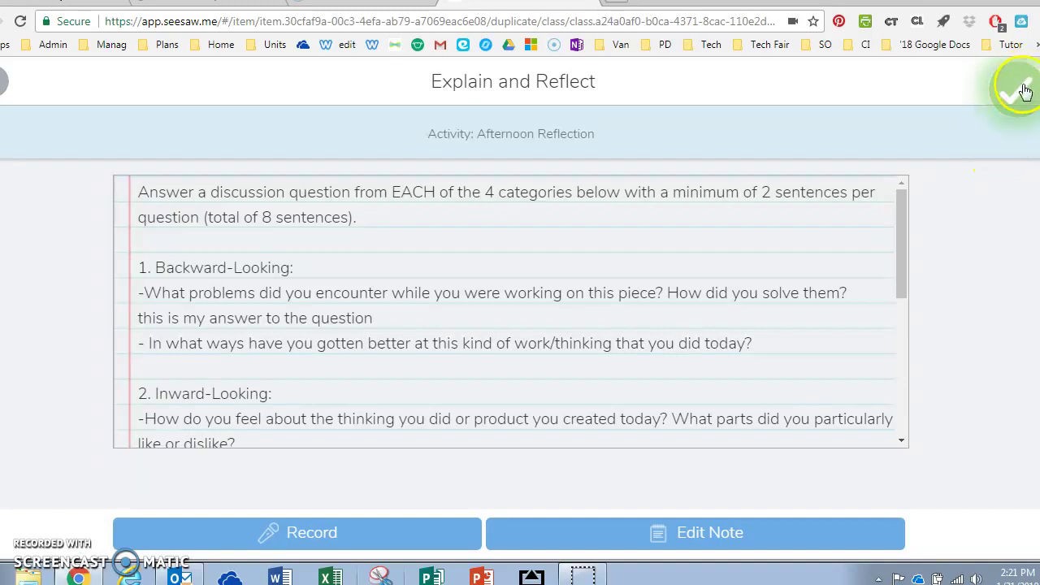
pyautogui.click(1021, 95)
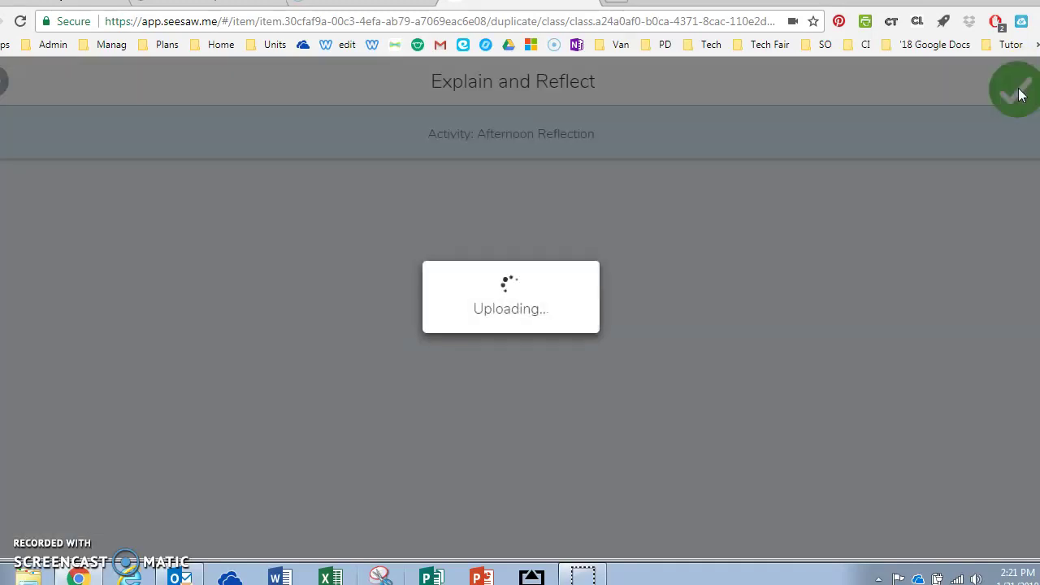